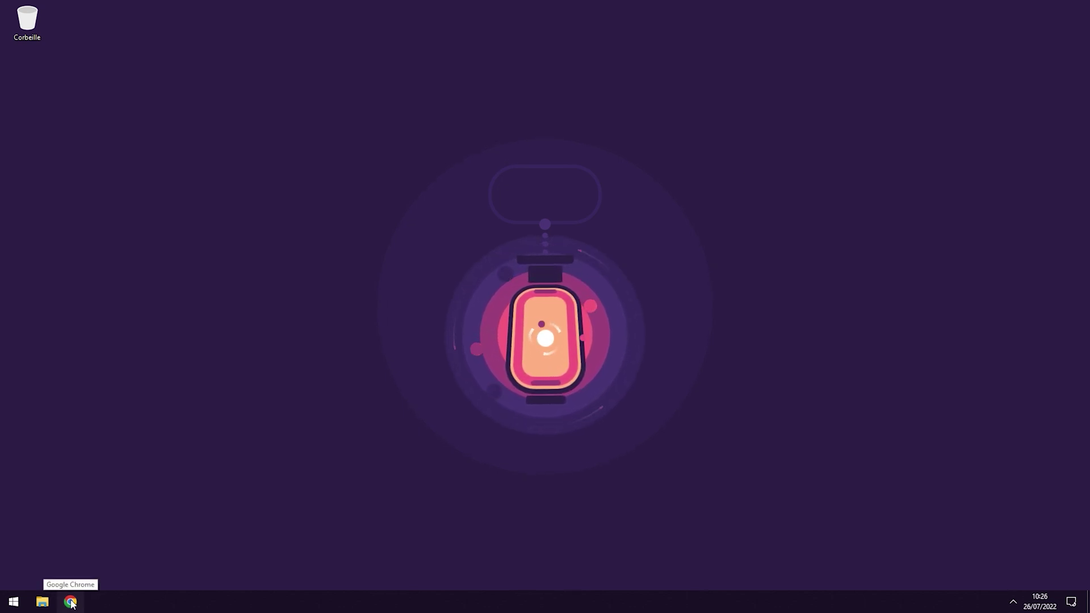
Load the hekali.tumblr.com blog in Chrome, dismiss the cookie notice, and scroll to the download link.
{"action": "left_click", "coordinate": [70, 603]}
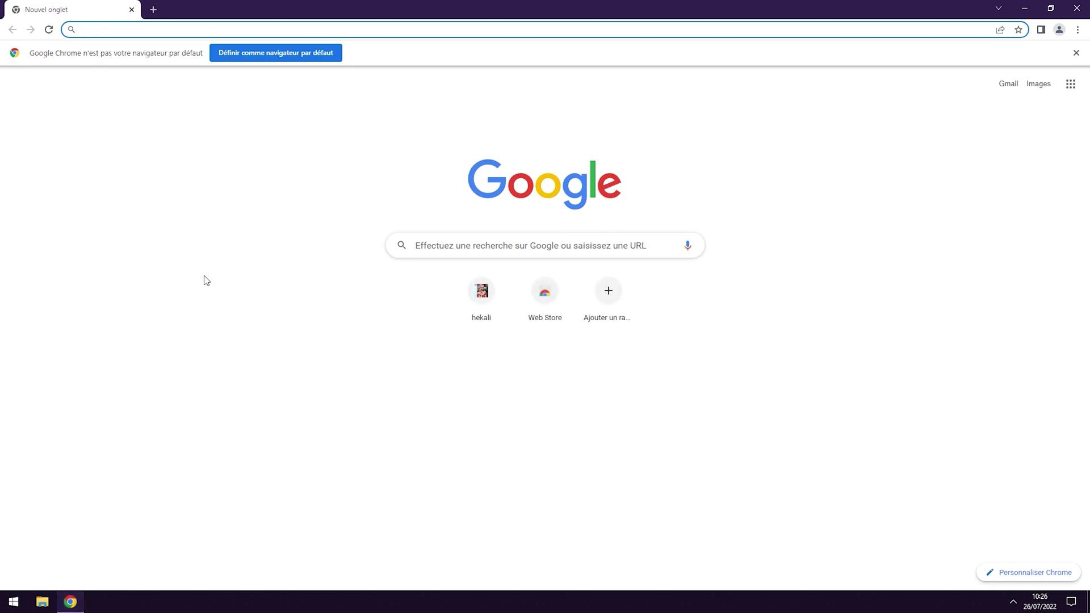
{"action": "type", "text": "hekali.tumblr.com"}
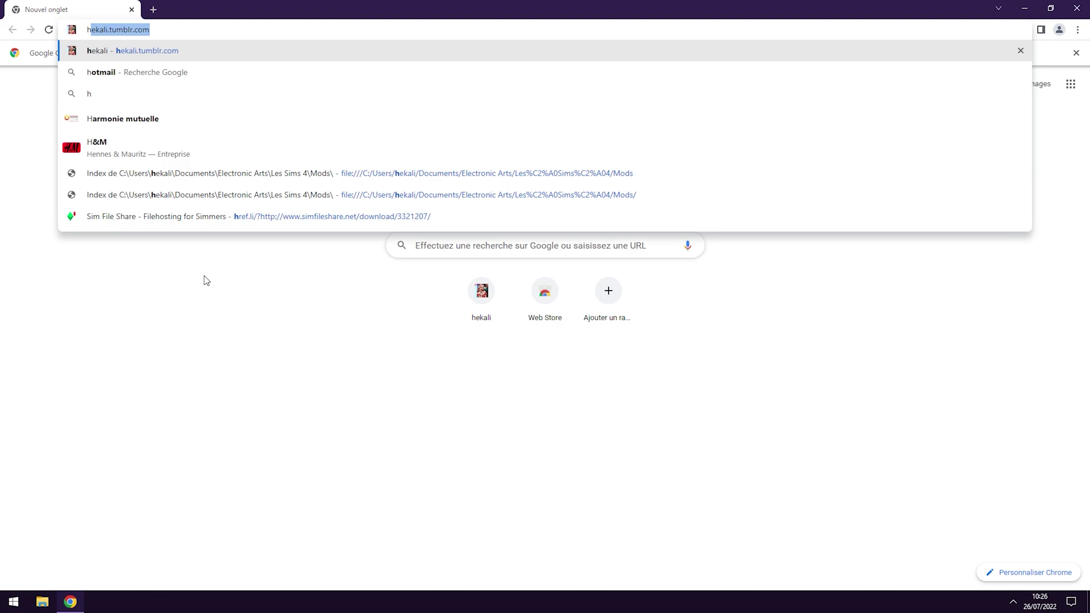
{"action": "key", "text": "Return"}
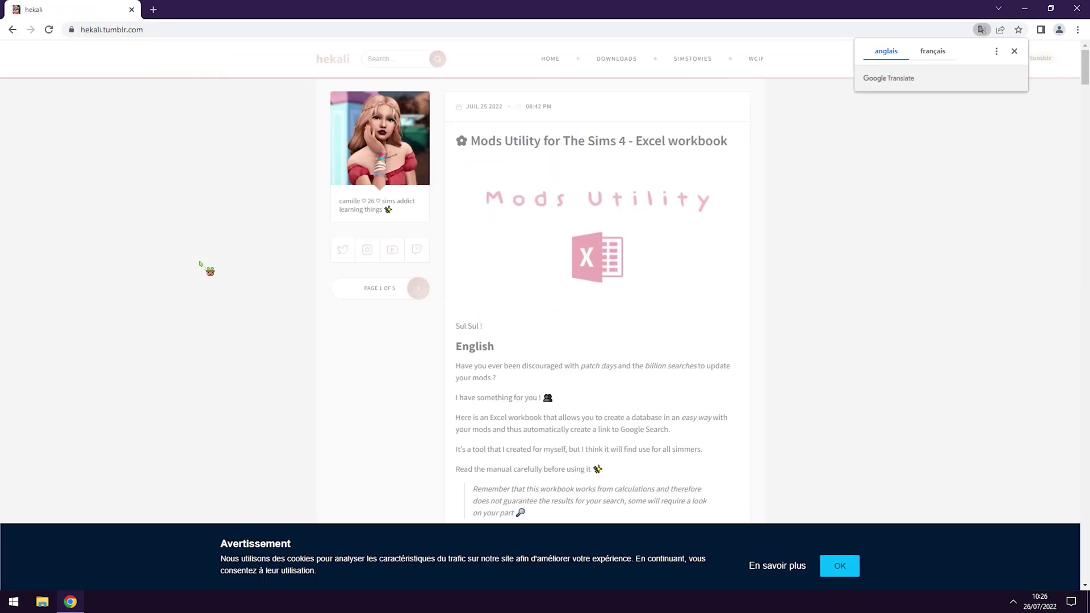
{"action": "left_click", "coordinate": [560, 360]}
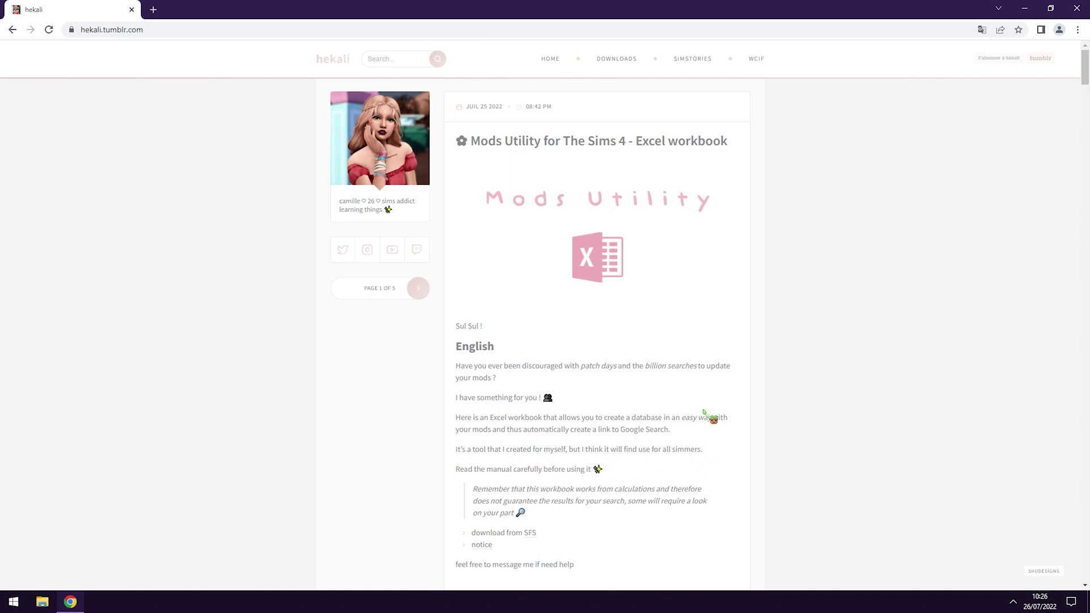
{"action": "scroll", "coordinate": [704, 413], "scroll_direction": "down", "scroll_amount": 1}
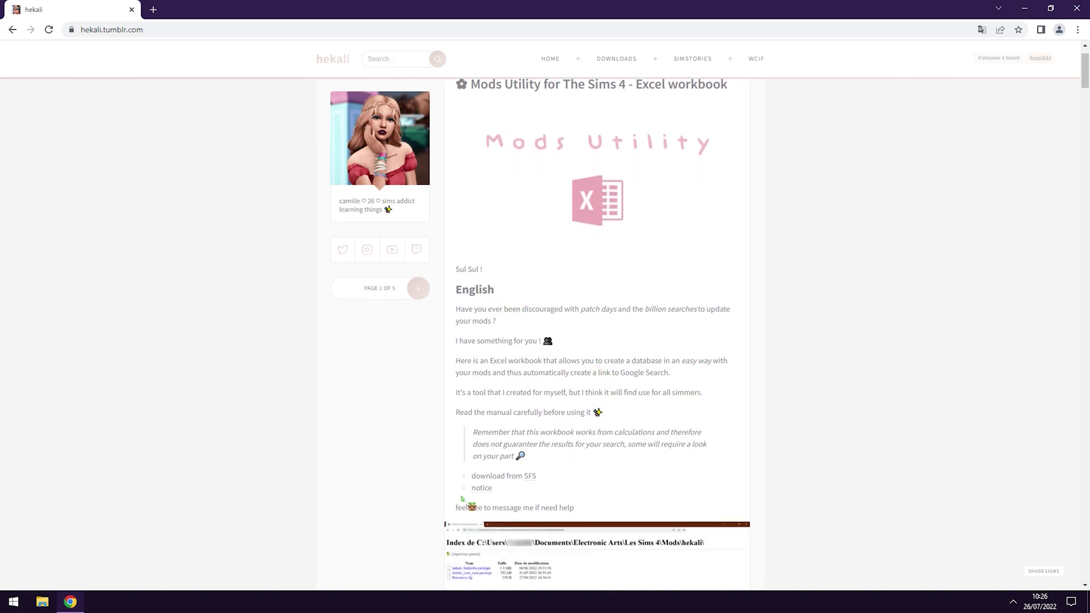
{"action": "scroll", "coordinate": [463, 499], "scroll_direction": "down", "scroll_amount": 3}
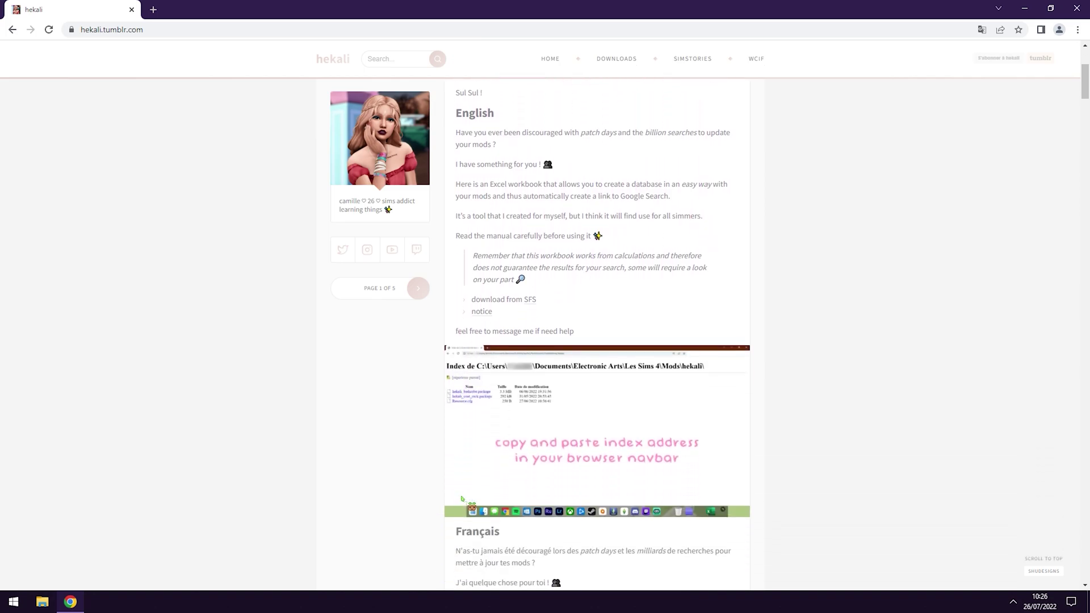
{"action": "scroll", "coordinate": [482, 443], "scroll_direction": "down", "scroll_amount": 3}
{"action": "scroll", "coordinate": [498, 382], "scroll_direction": "down", "scroll_amount": 3}
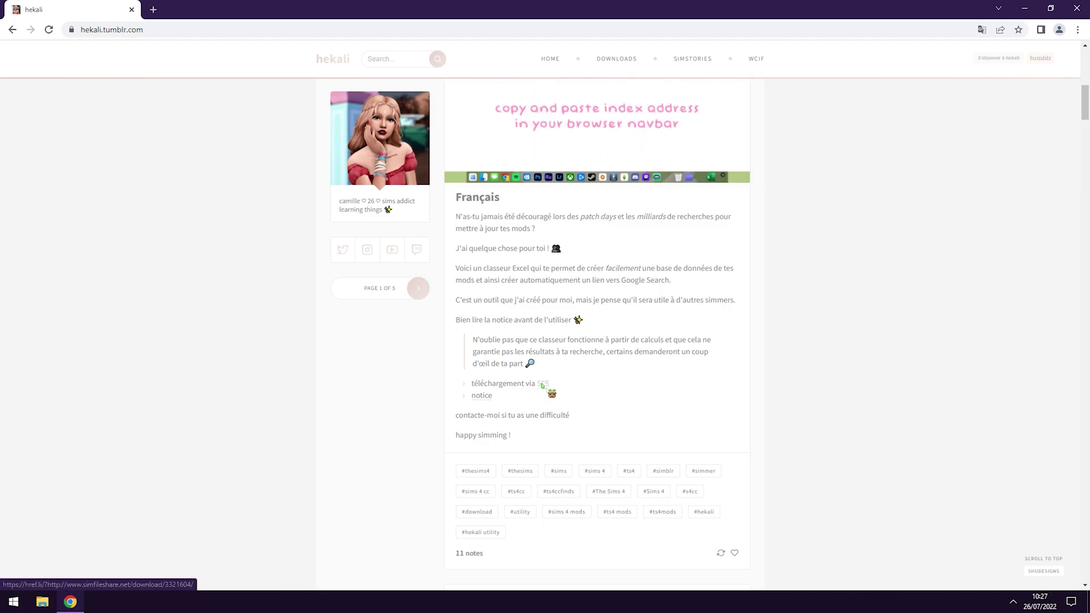
Download Hekali_Mods_Utility_FR.rar from Sim File Share and open the downloaded archive.
{"action": "left_click", "coordinate": [541, 384]}
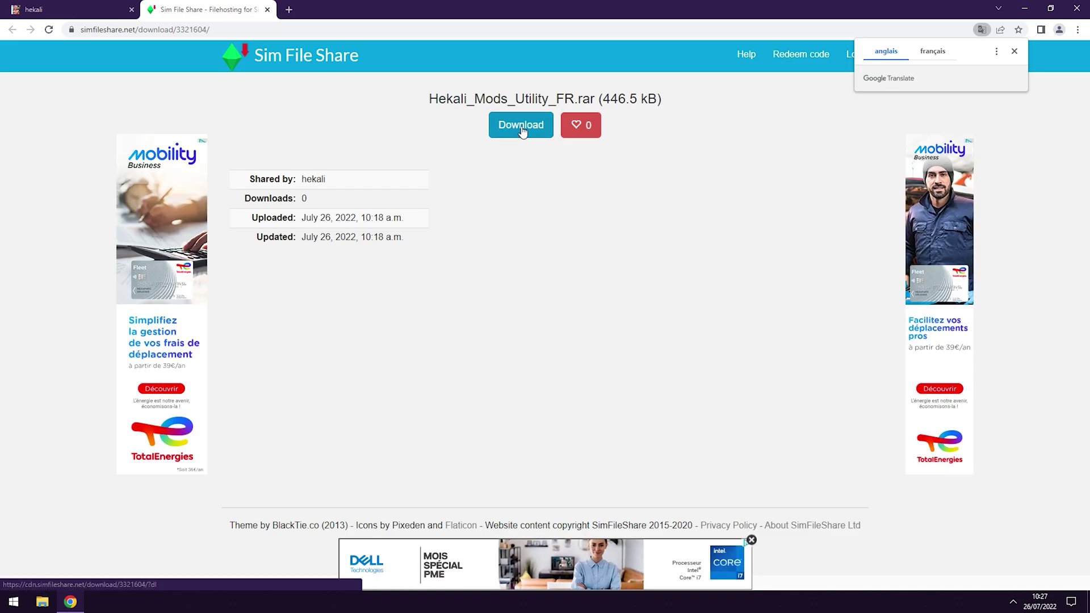
{"action": "left_click", "coordinate": [523, 131]}
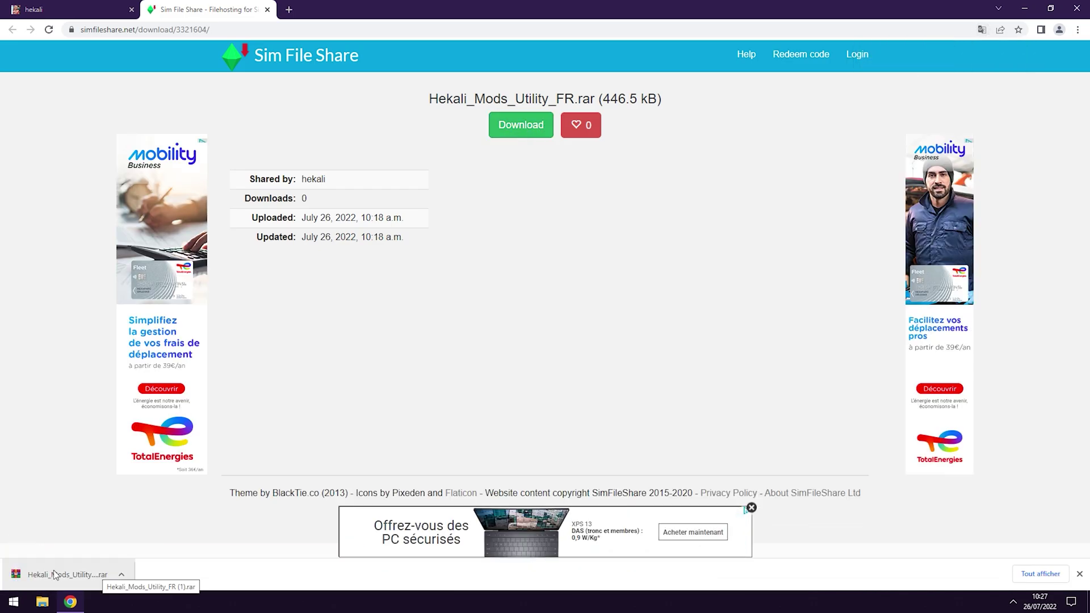
{"action": "left_click", "coordinate": [97, 571]}
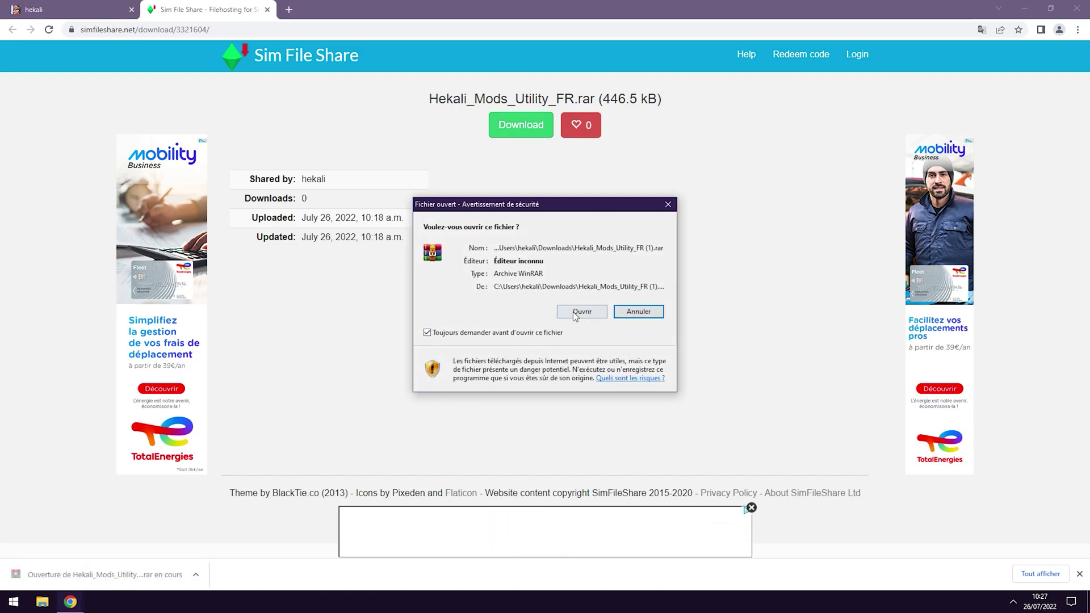
Confirm opening the archive despite the security warning, then close the browser.
{"action": "left_click", "coordinate": [582, 311]}
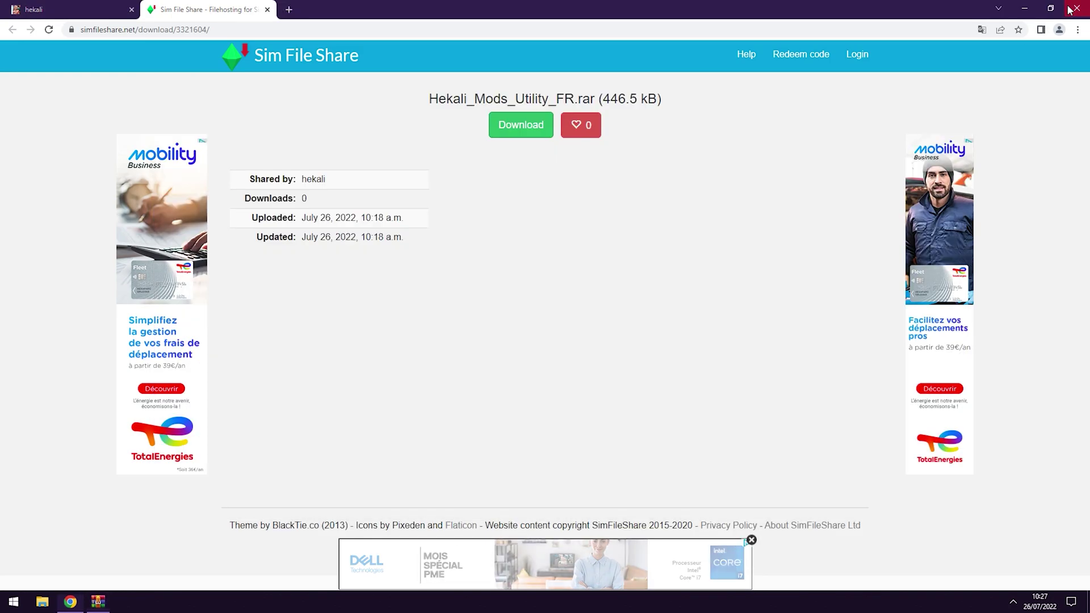
{"action": "left_click", "coordinate": [1008, 12]}
{"action": "left_click", "coordinate": [1067, 9]}
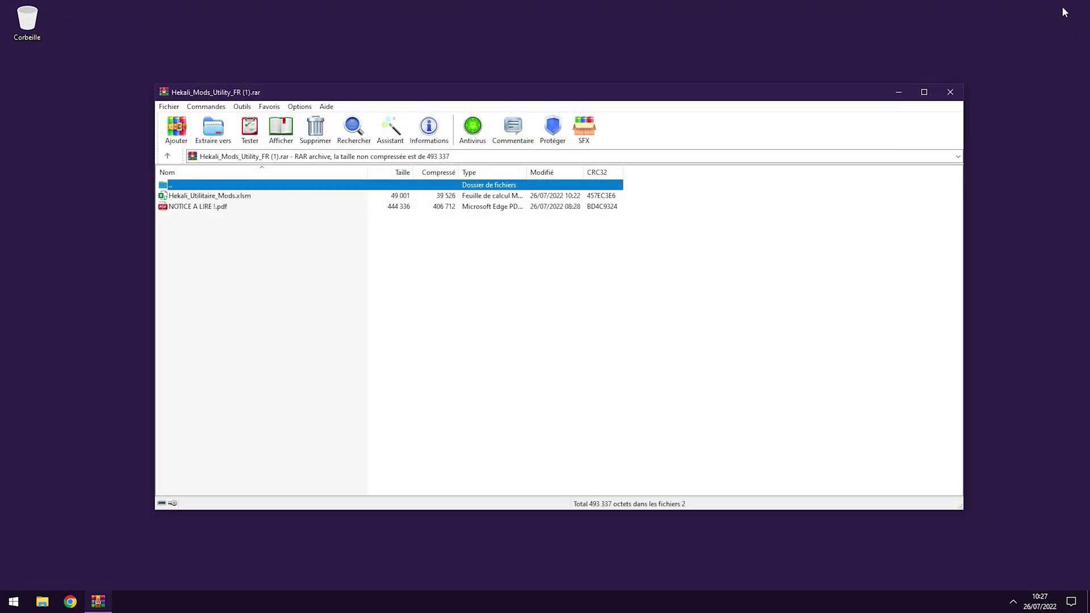
Extract Hekali_Utilitaire_Mods.xlsm and NOTICE A LIRE !.pdf from WinRAR onto the desktop.
{"action": "left_click", "coordinate": [194, 208]}
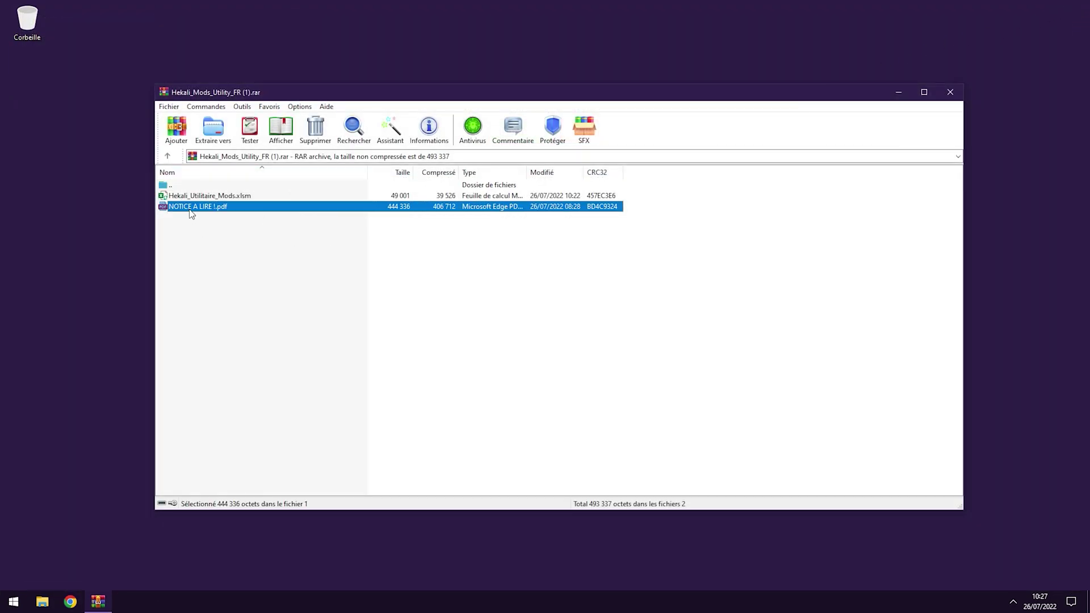
{"action": "left_click", "coordinate": [194, 198]}
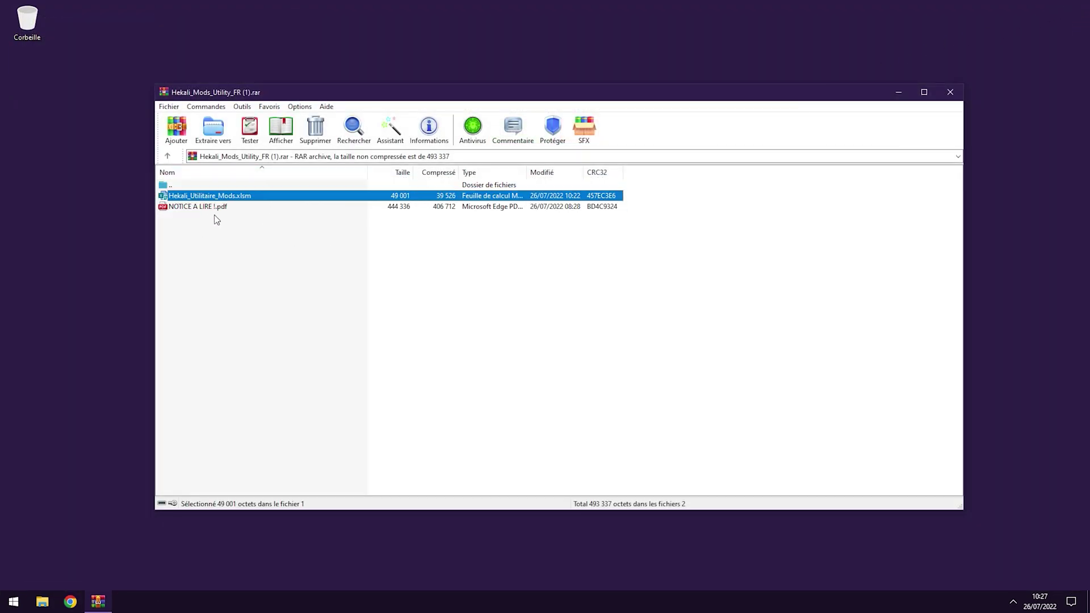
{"action": "left_click", "coordinate": [215, 209]}
{"action": "left_click", "coordinate": [200, 196], "text": "shift"}
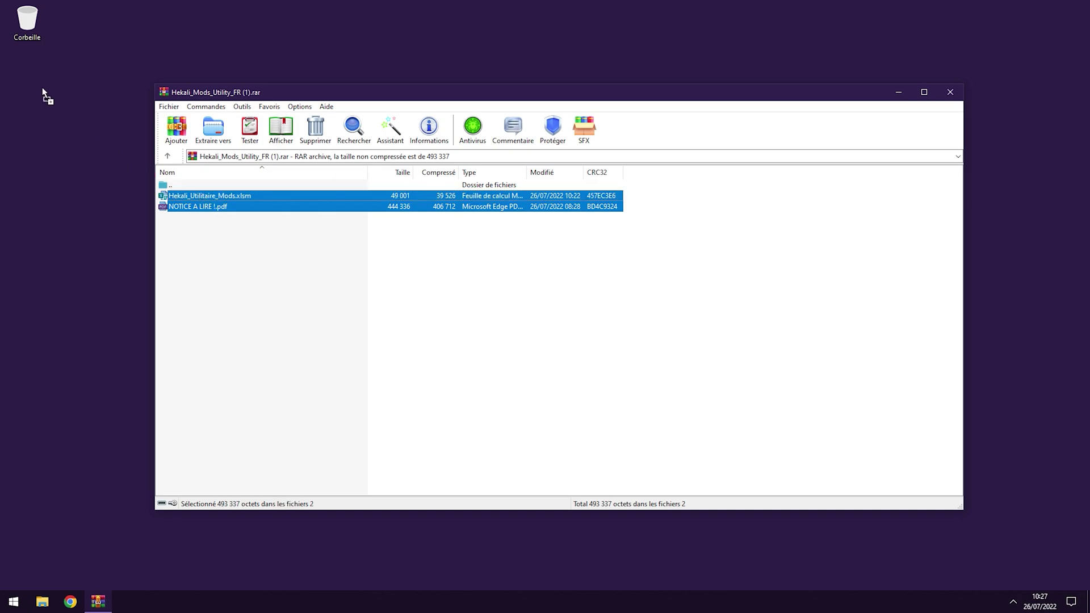
{"action": "left_click_drag", "start_coordinate": [33, 83], "coordinate": [29, 80]}
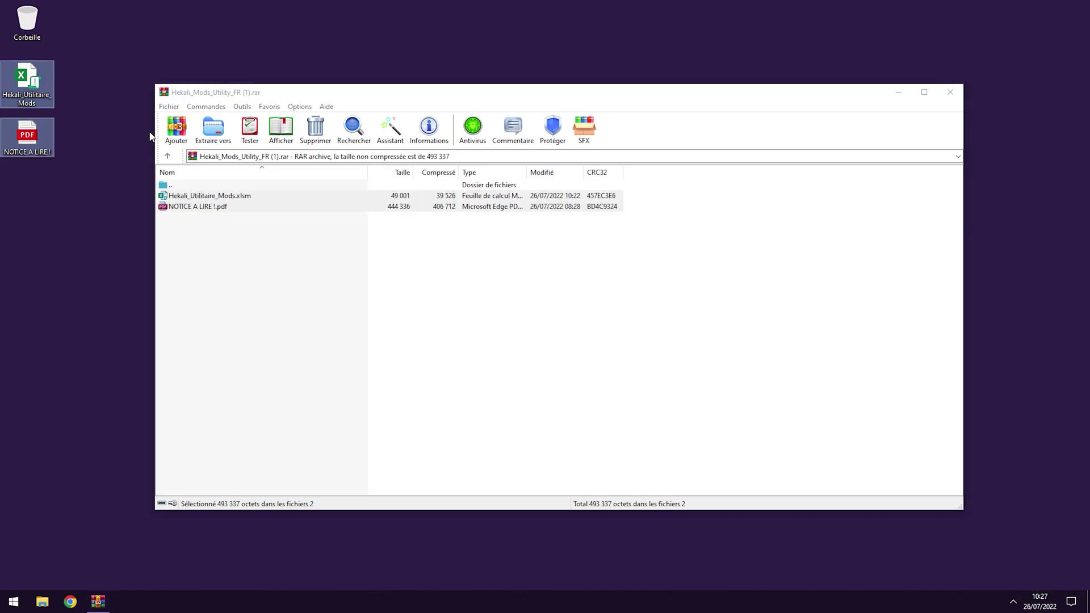
Close WinRAR and open Hekali_Utilitaire_Mods.xlsm in Excel with editing and macros enabled.
{"action": "left_click", "coordinate": [950, 93]}
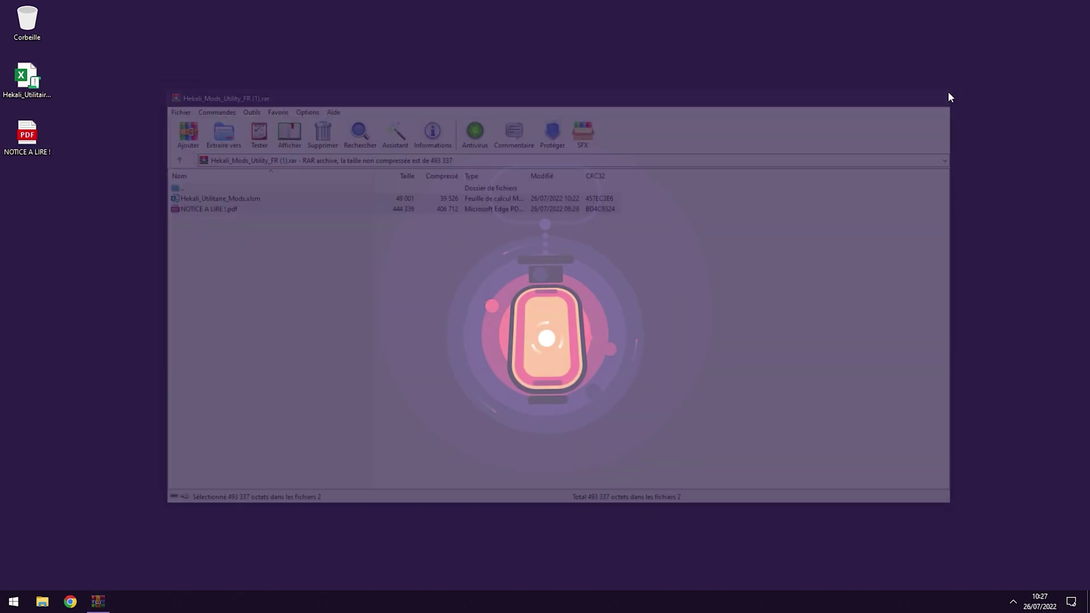
{"action": "double_click", "coordinate": [27, 80]}
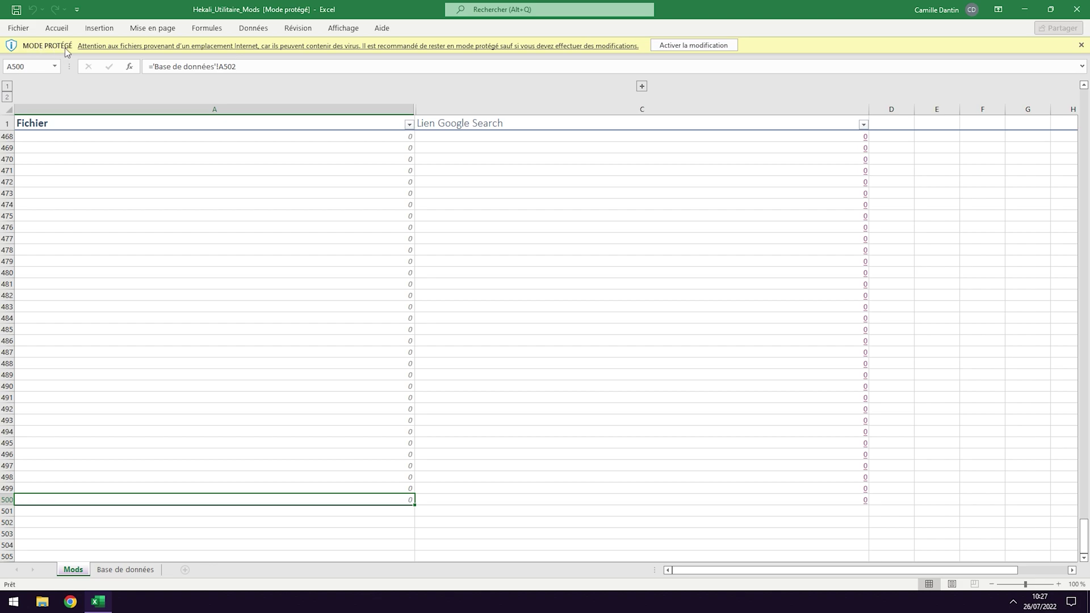
{"action": "left_click", "coordinate": [697, 46]}
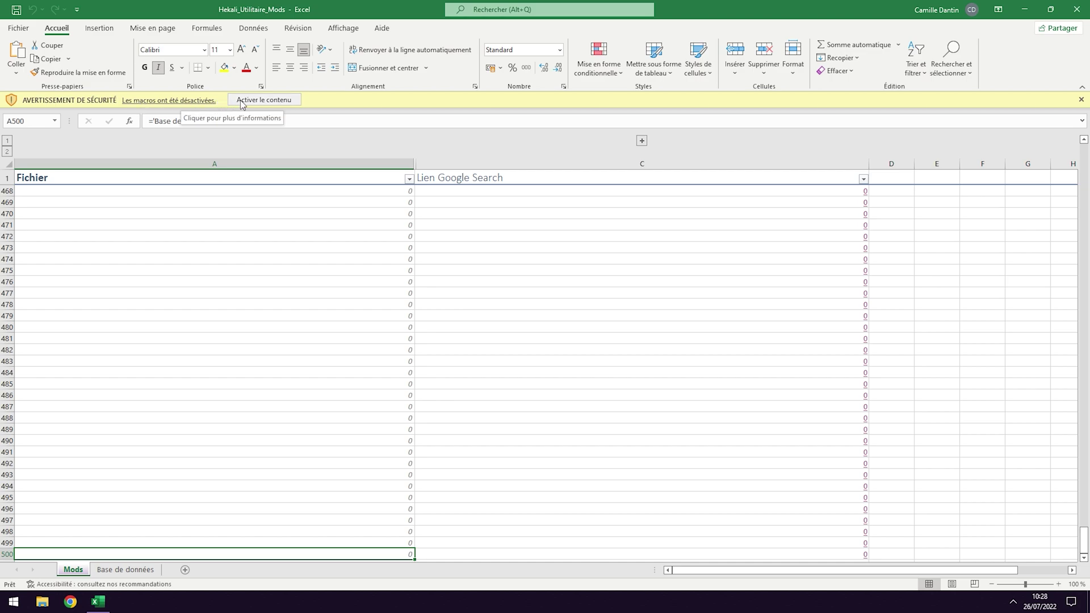
{"action": "left_click", "coordinate": [265, 100]}
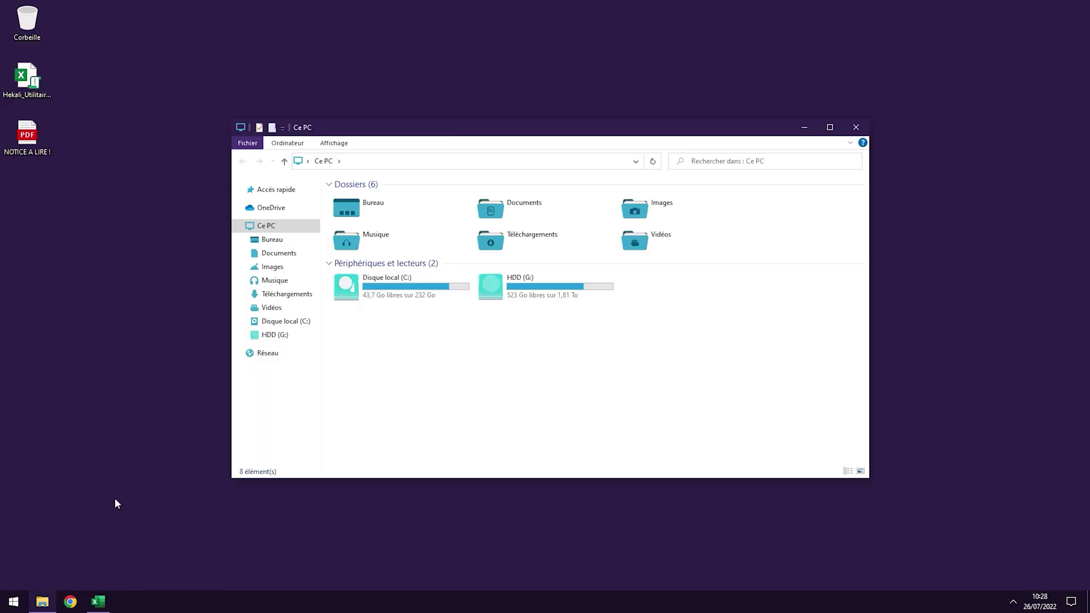
Browse to Documents > Electronic Arts > Les Sims 4 > Mods in File Explorer.
{"action": "mouse_move", "coordinate": [279, 254]}
{"action": "left_click", "coordinate": [288, 257]}
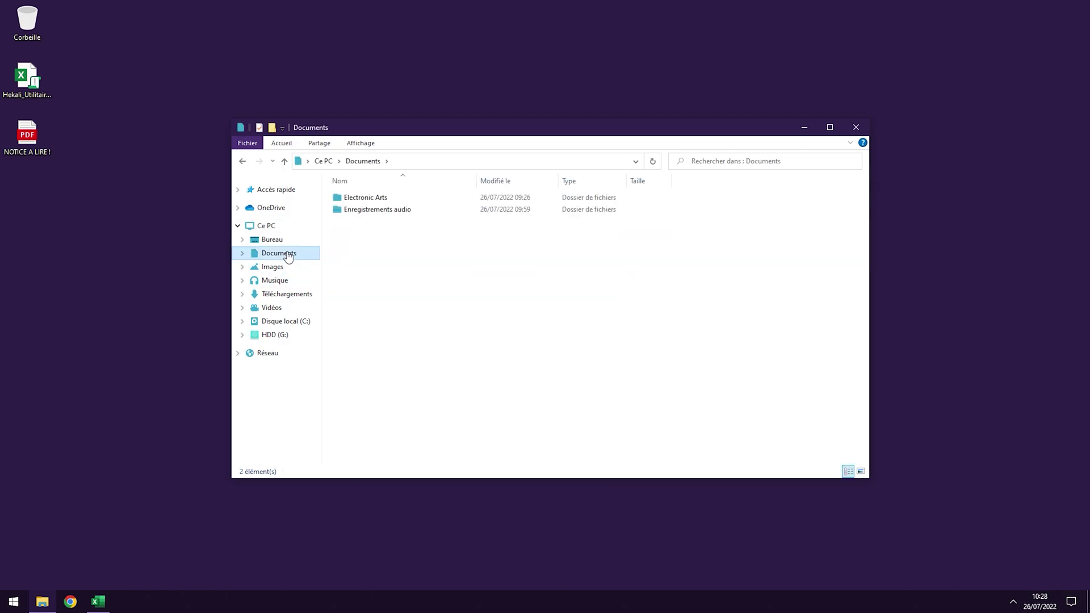
{"action": "double_click", "coordinate": [388, 196]}
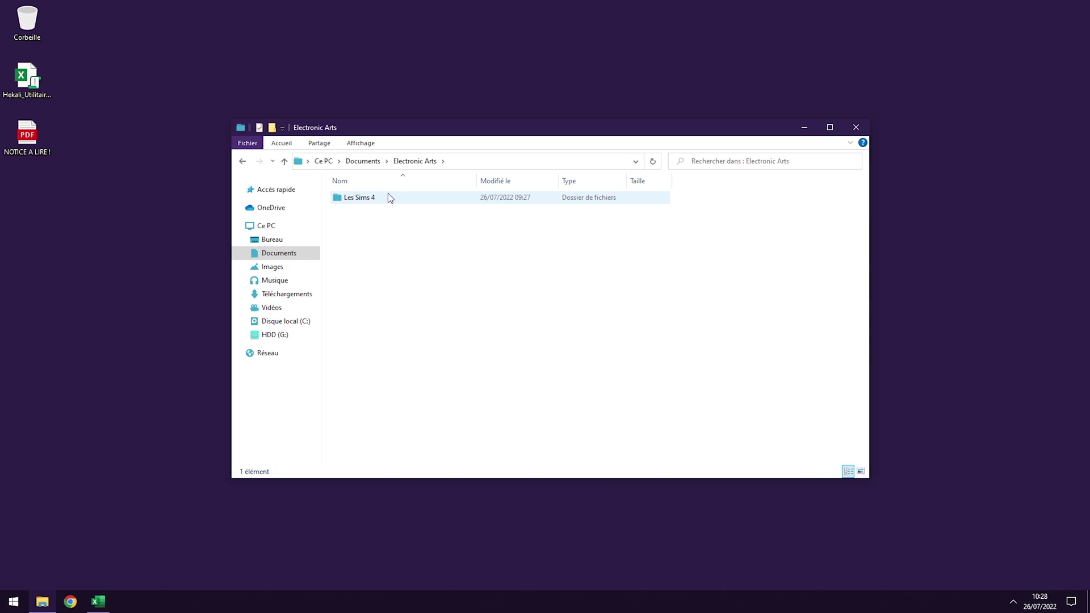
{"action": "double_click", "coordinate": [388, 196]}
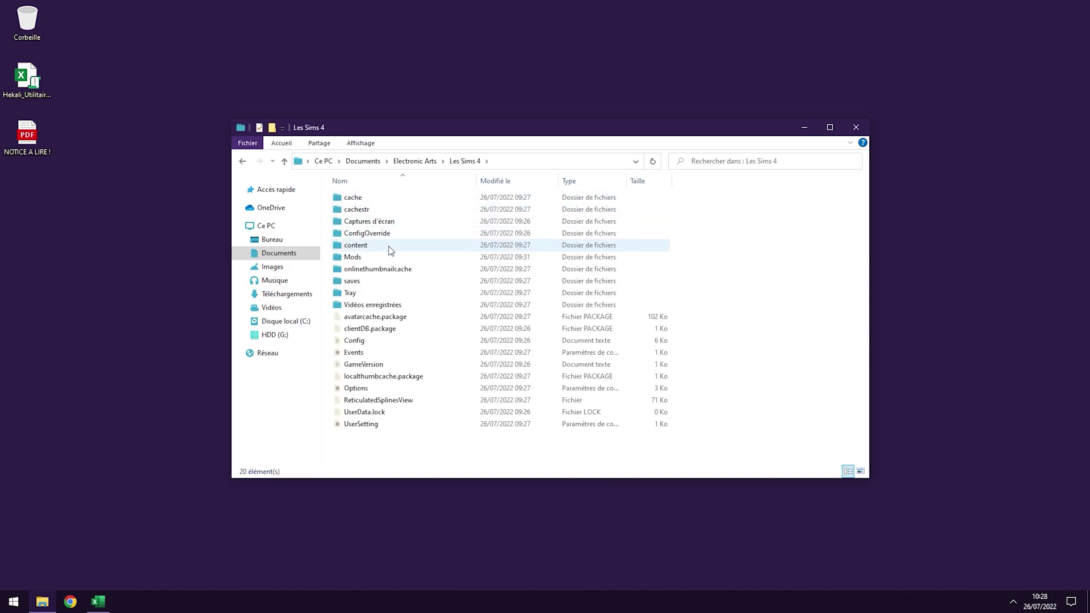
{"action": "double_click", "coordinate": [387, 257]}
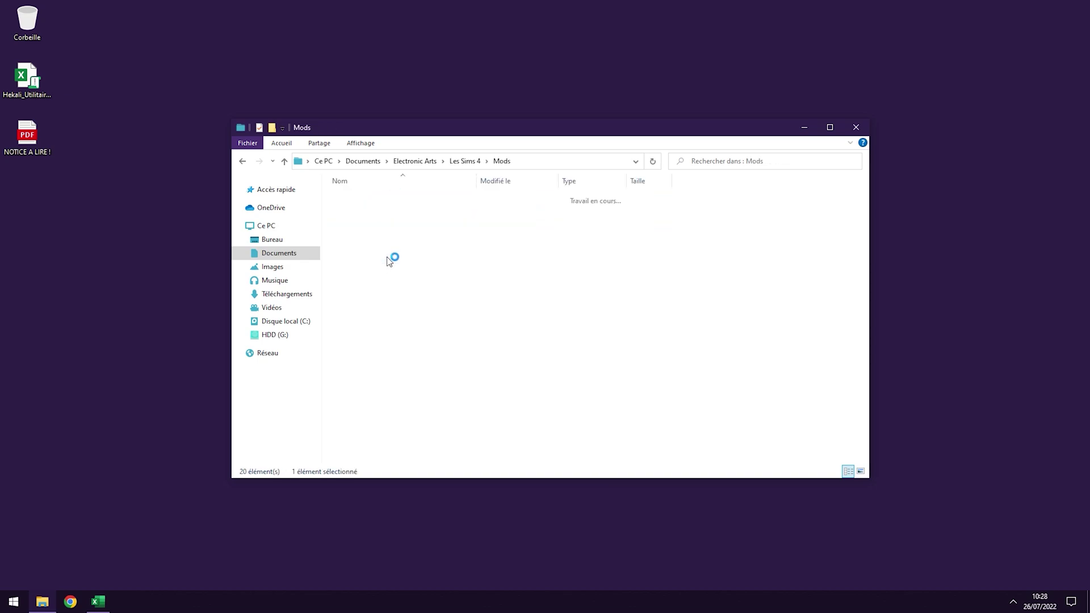
Copy the Mods folder's full path from the address bar.
{"action": "left_click", "coordinate": [535, 161]}
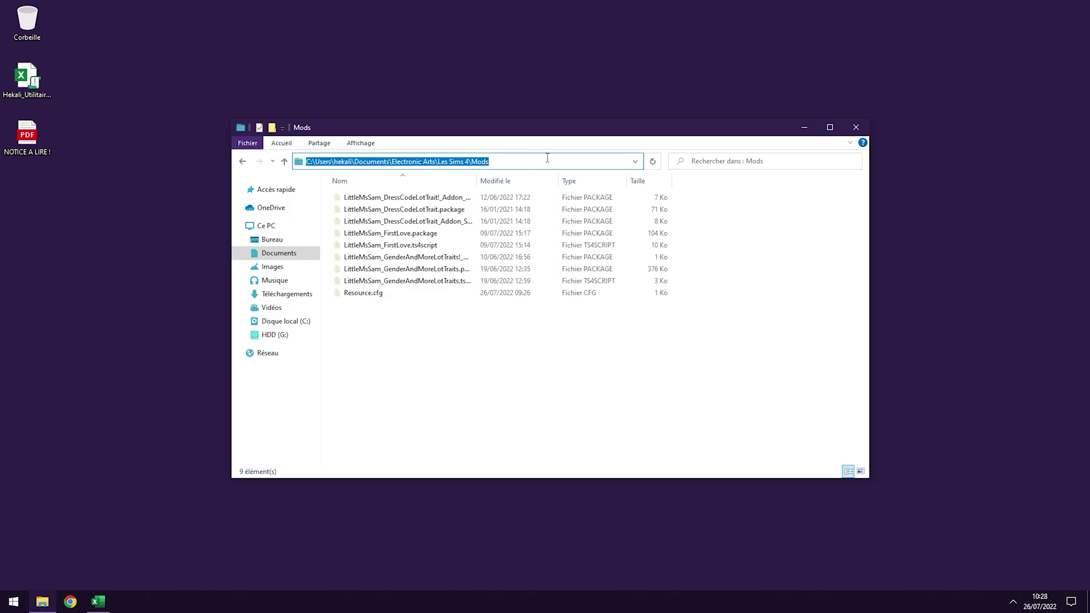
{"action": "right_click", "coordinate": [500, 163]}
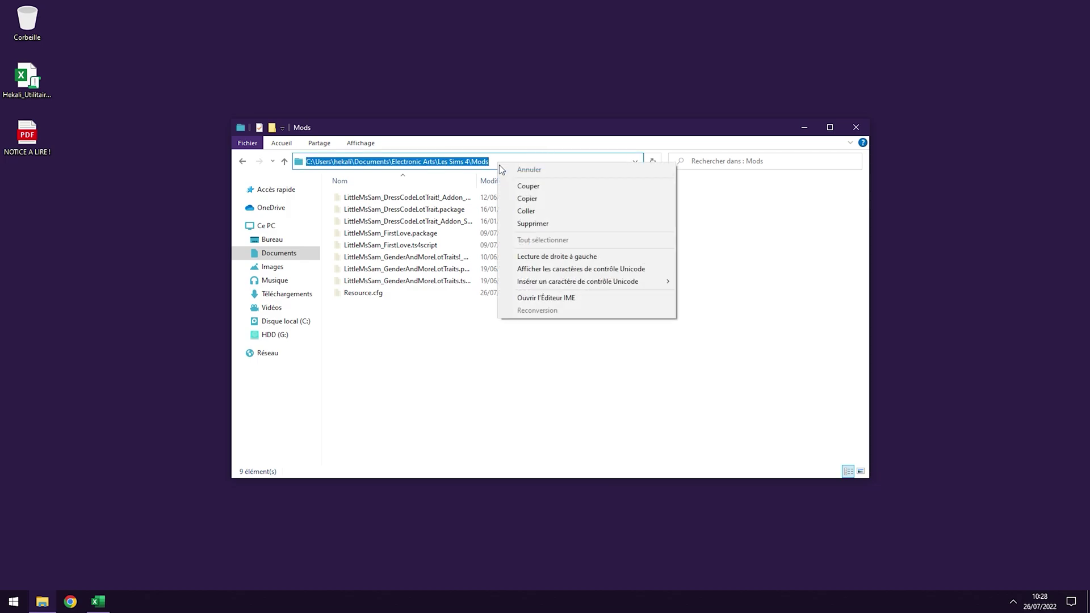
{"action": "left_click", "coordinate": [527, 199]}
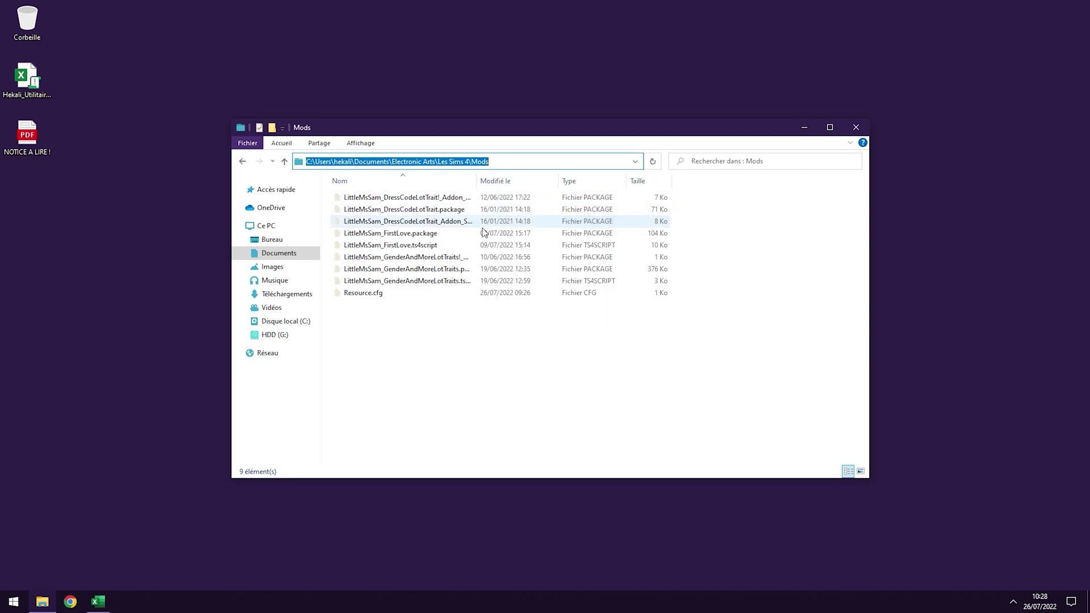
{"action": "left_click", "coordinate": [70, 602]}
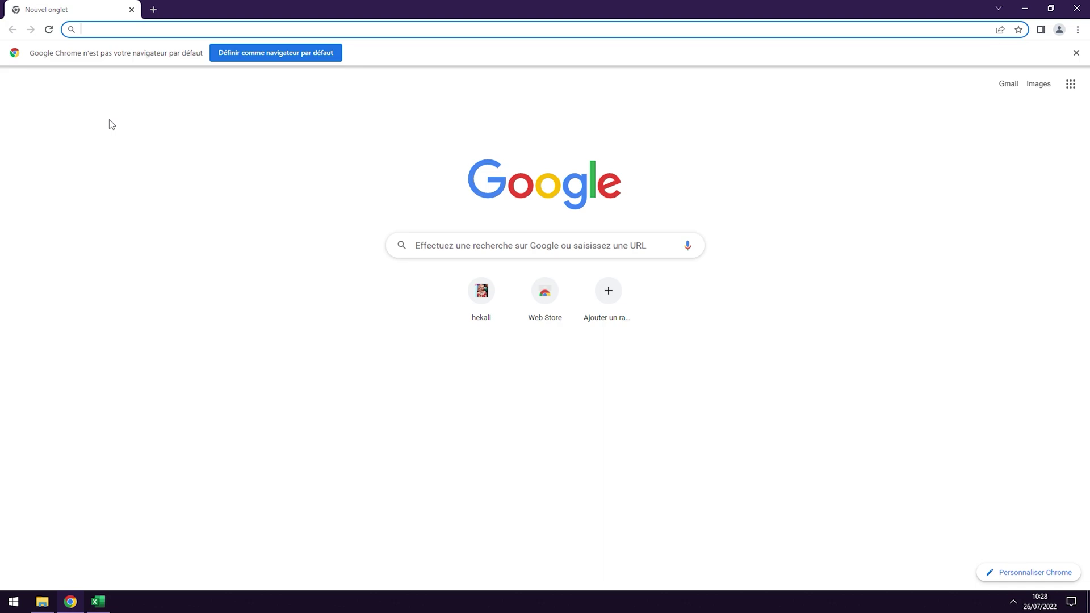
Open the copied Mods folder path in Chrome and copy the whole file listing page.
{"action": "right_click", "coordinate": [92, 29]}
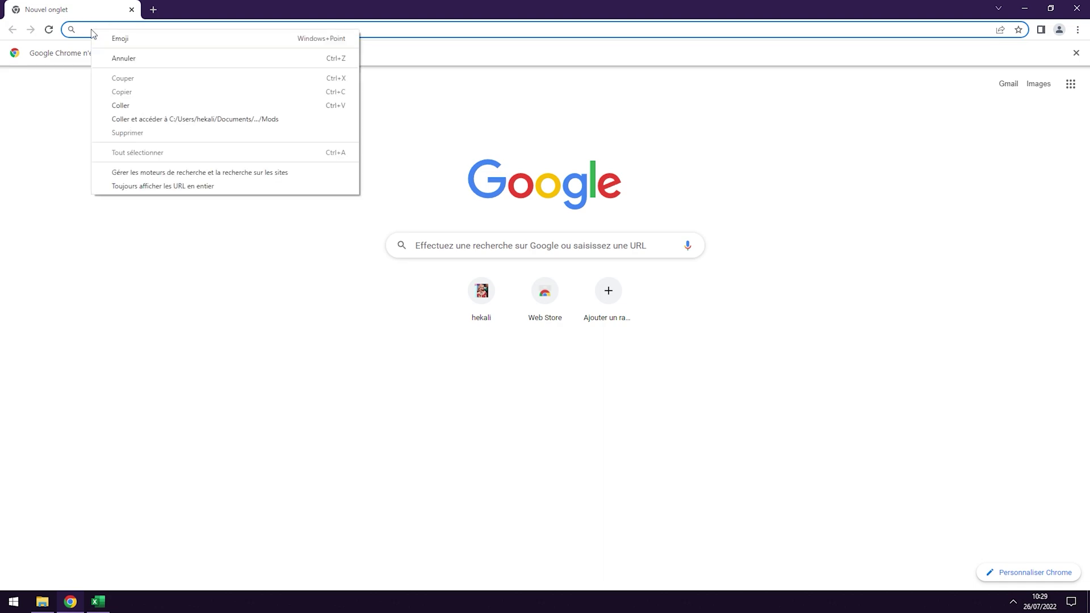
{"action": "left_click", "coordinate": [145, 122]}
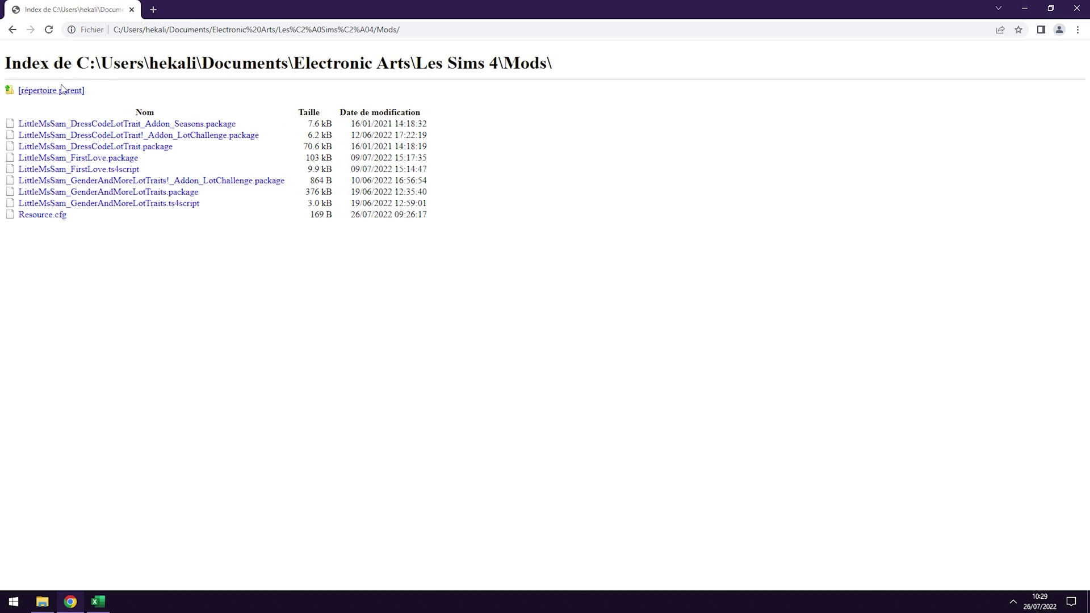
{"action": "left_click_drag", "start_coordinate": [2, 66], "coordinate": [506, 283]}
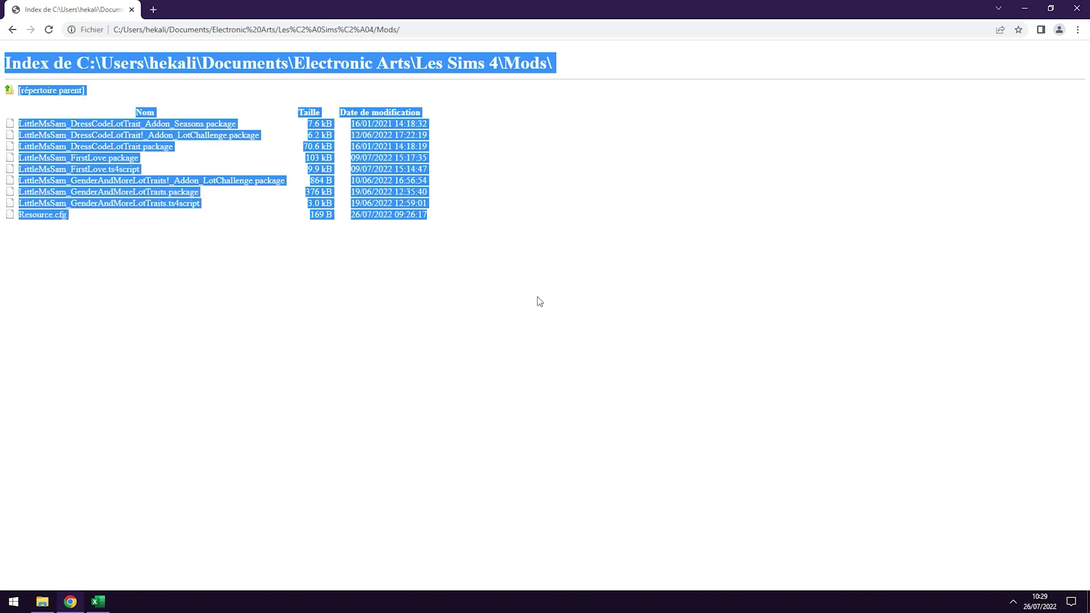
{"action": "right_click", "coordinate": [376, 184]}
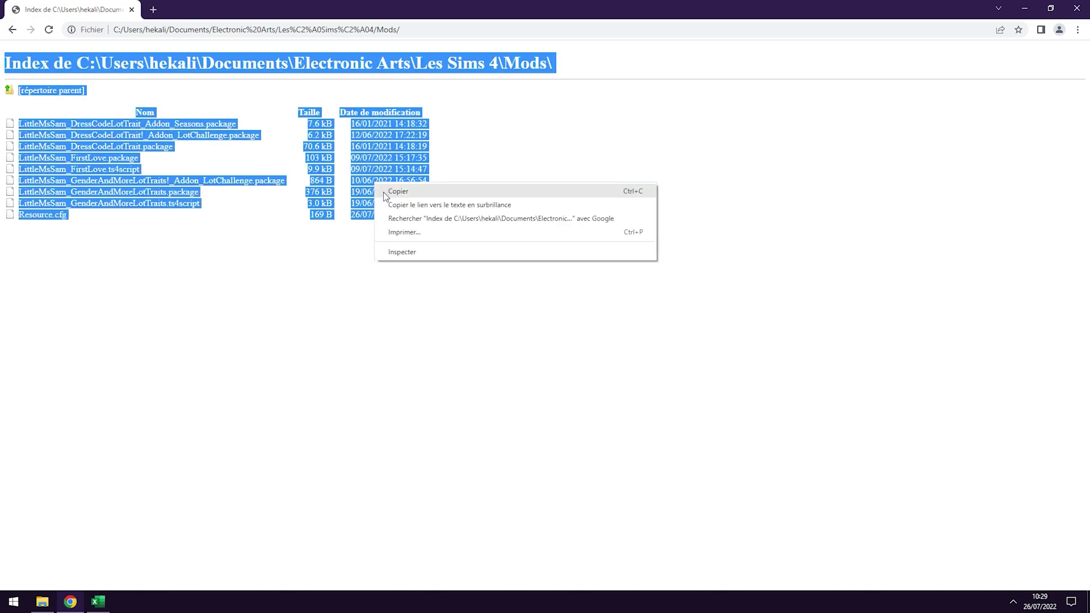
{"action": "left_click", "coordinate": [391, 196]}
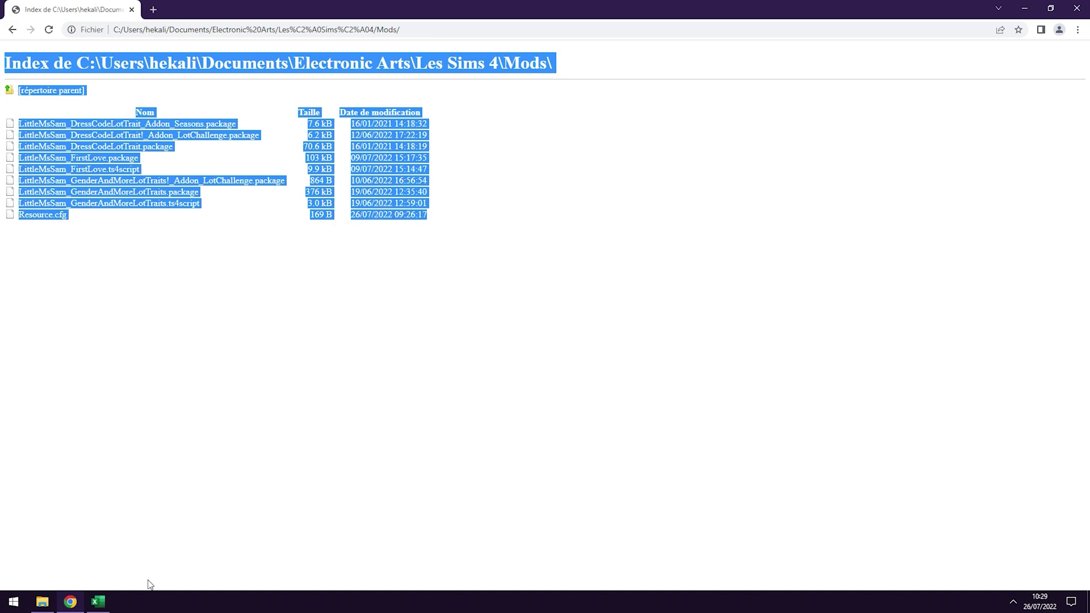
{"action": "left_click", "coordinate": [98, 602]}
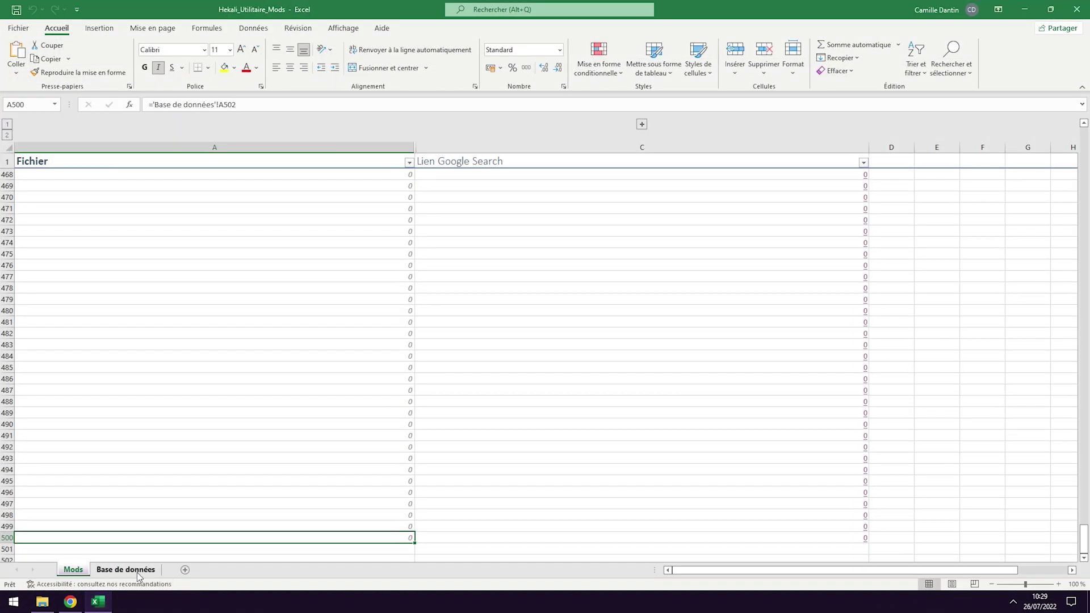
Run Exécuter on the Base de données sheet to import the listing, then view the Mods sheet's links.
{"action": "left_click", "coordinate": [146, 572]}
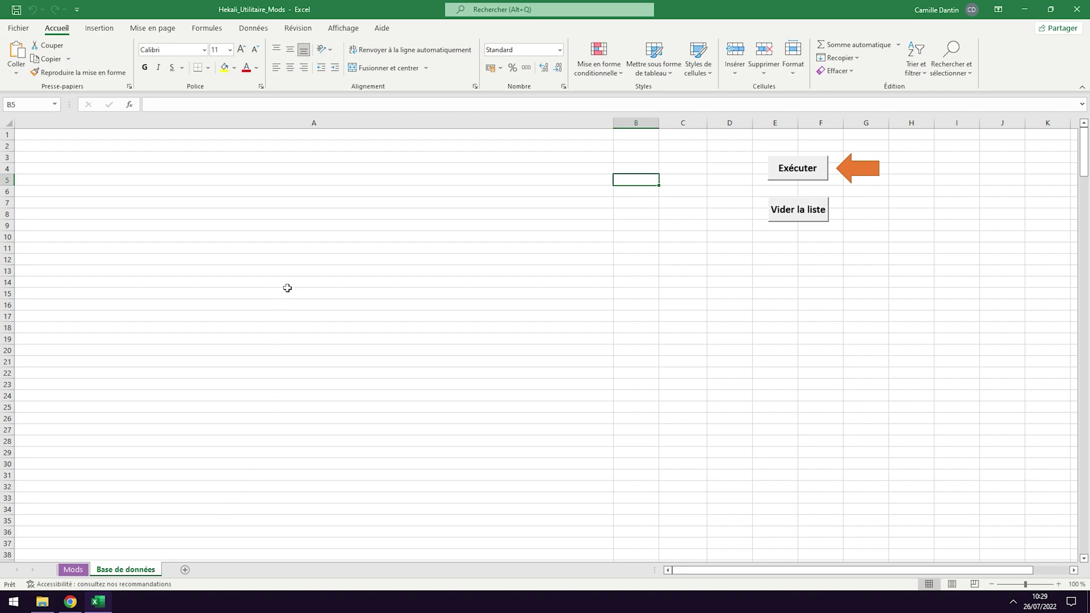
{"action": "left_click", "coordinate": [797, 172]}
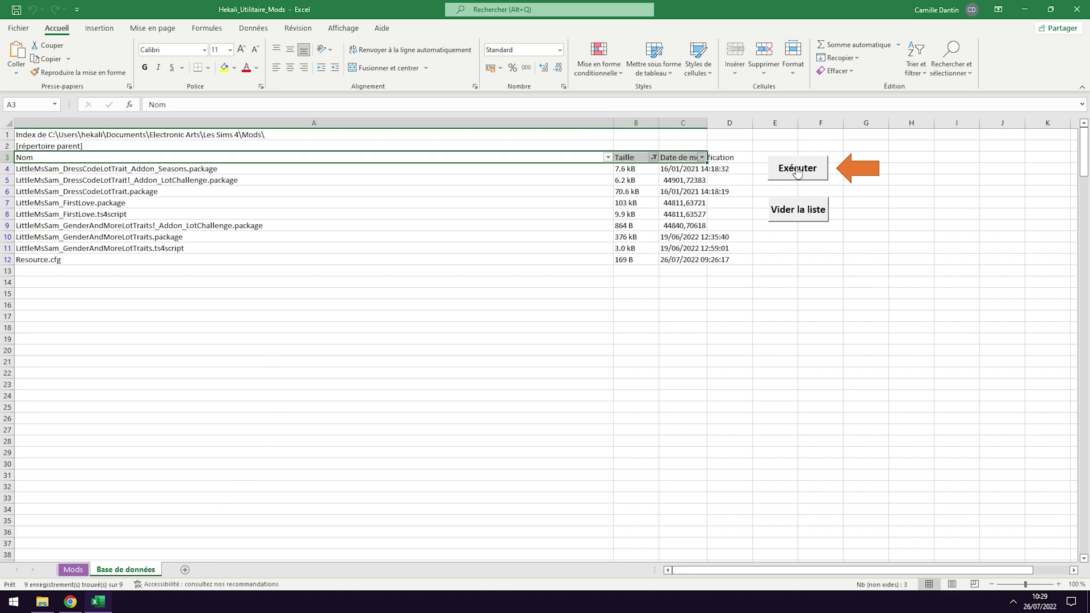
{"action": "left_click", "coordinate": [74, 570]}
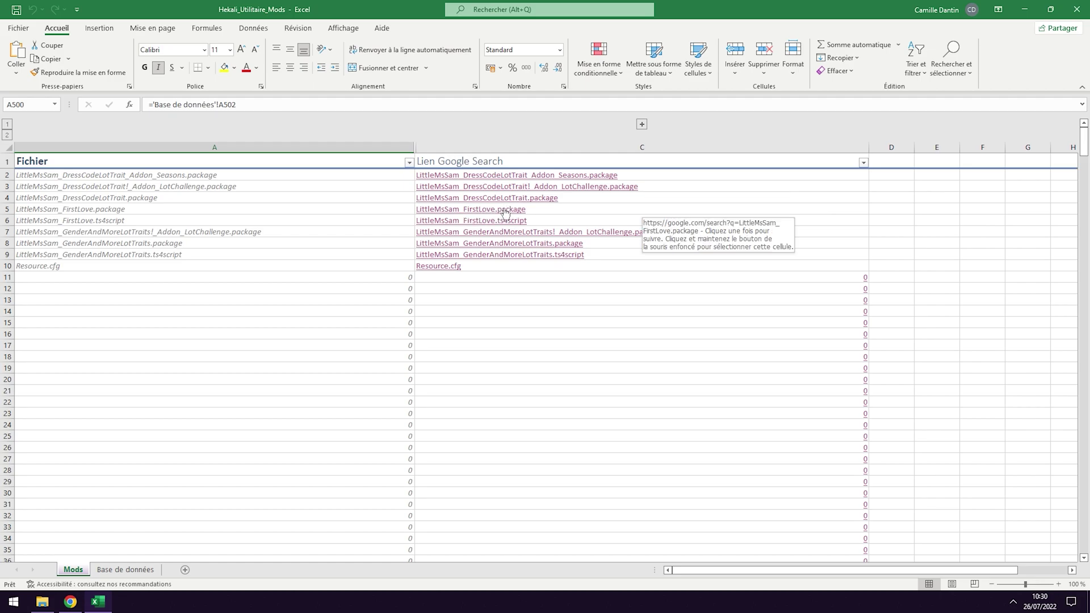
Check the LittleMsSam_FirstLove.package Google link, then empty the Base de données list with Vider la liste.
{"action": "left_click", "coordinate": [504, 210]}
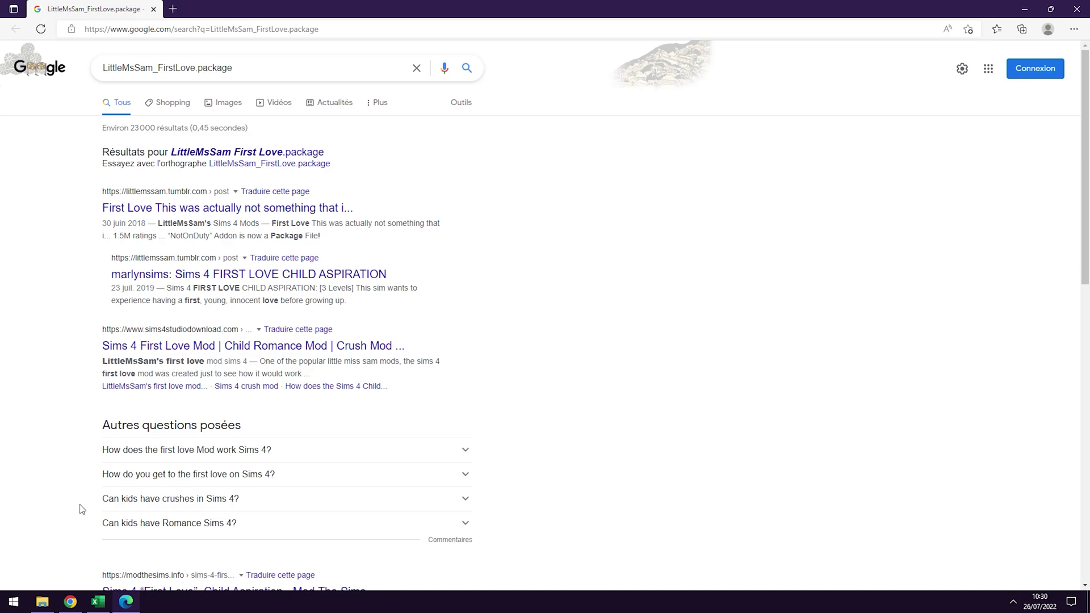
{"action": "left_click", "coordinate": [97, 603]}
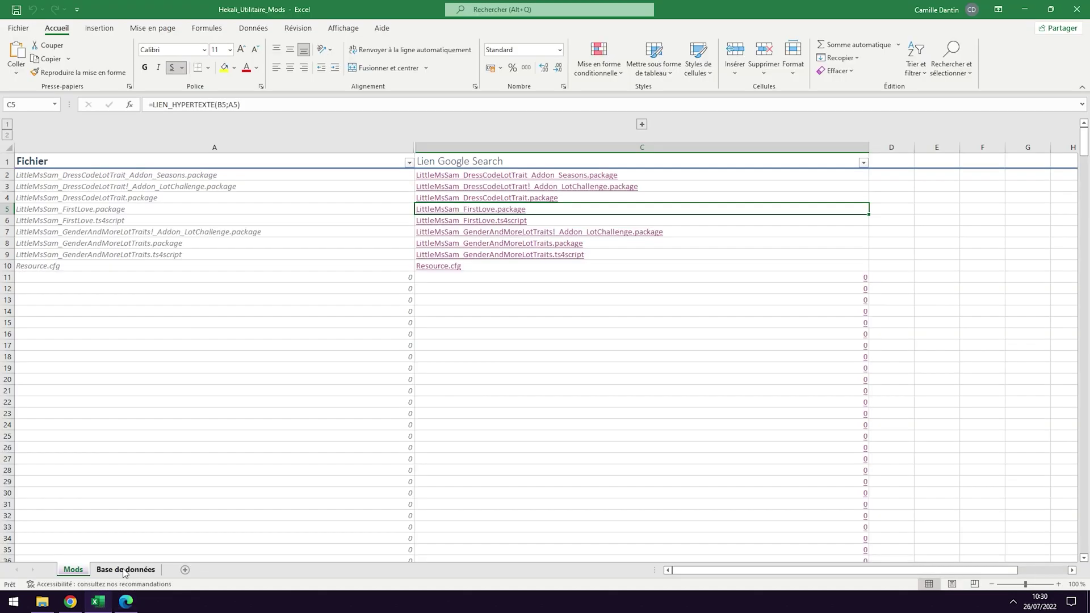
{"action": "left_click", "coordinate": [125, 570]}
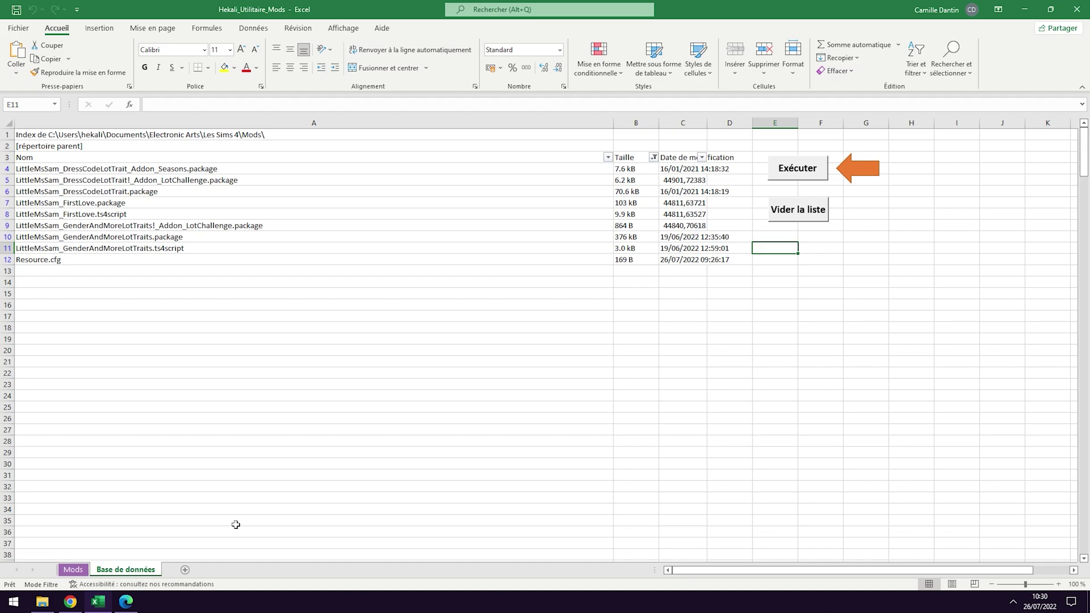
{"action": "left_click", "coordinate": [799, 210]}
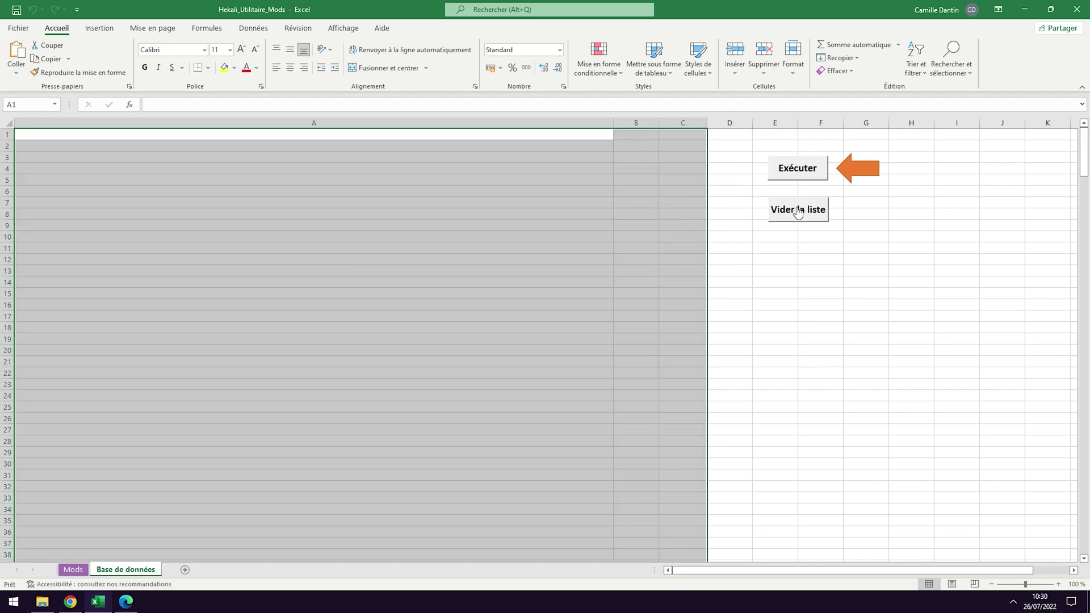